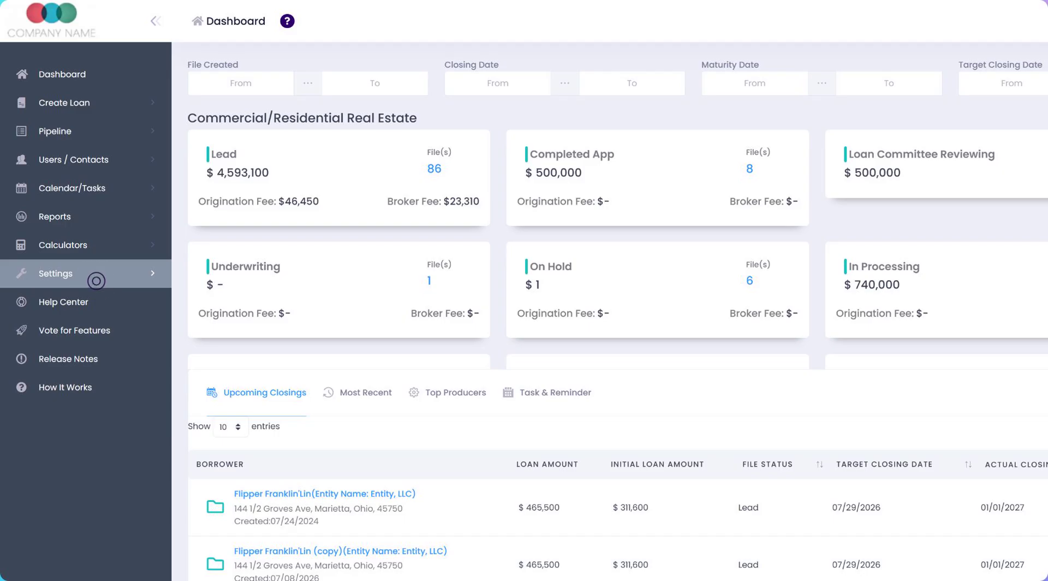
Step: Open the Doc Wizard Tool in Settings and name a new template "Example Doc with E-Sign"
{"action": "left_click", "coordinate": [96, 281]}
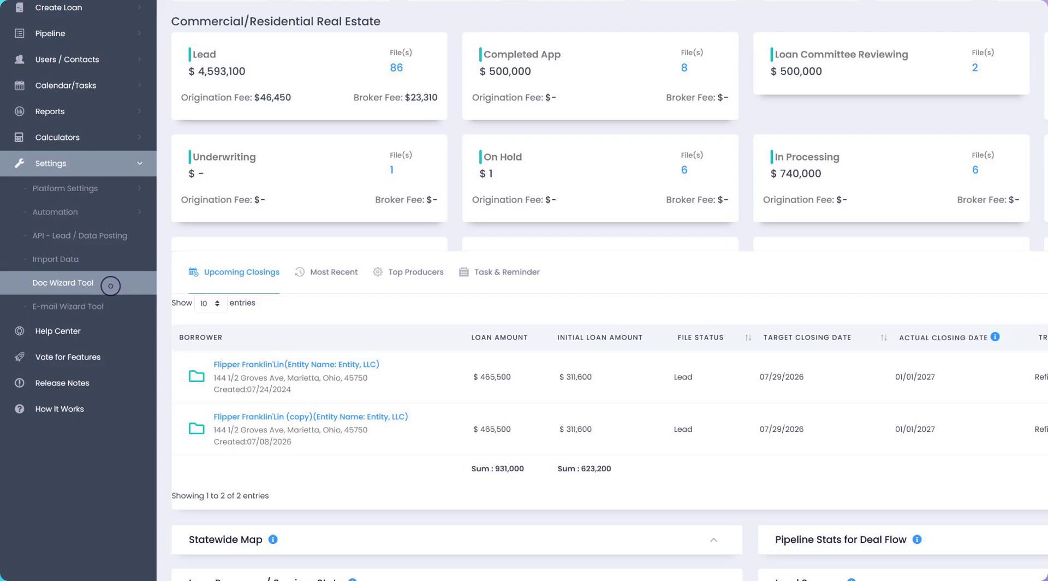
{"action": "left_click", "coordinate": [111, 285]}
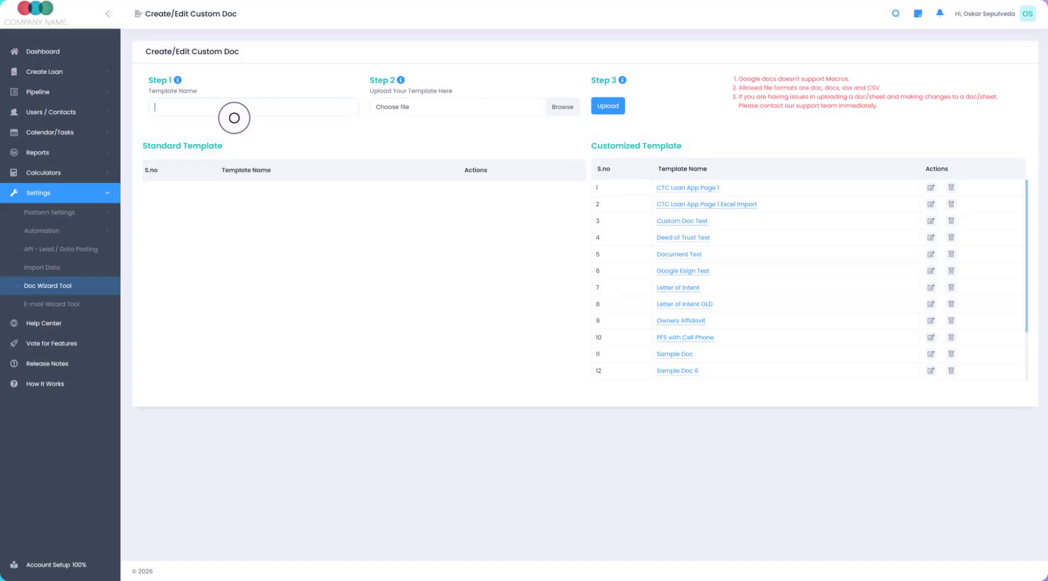
{"action": "type", "text": "Example Doc with E-Sign"}
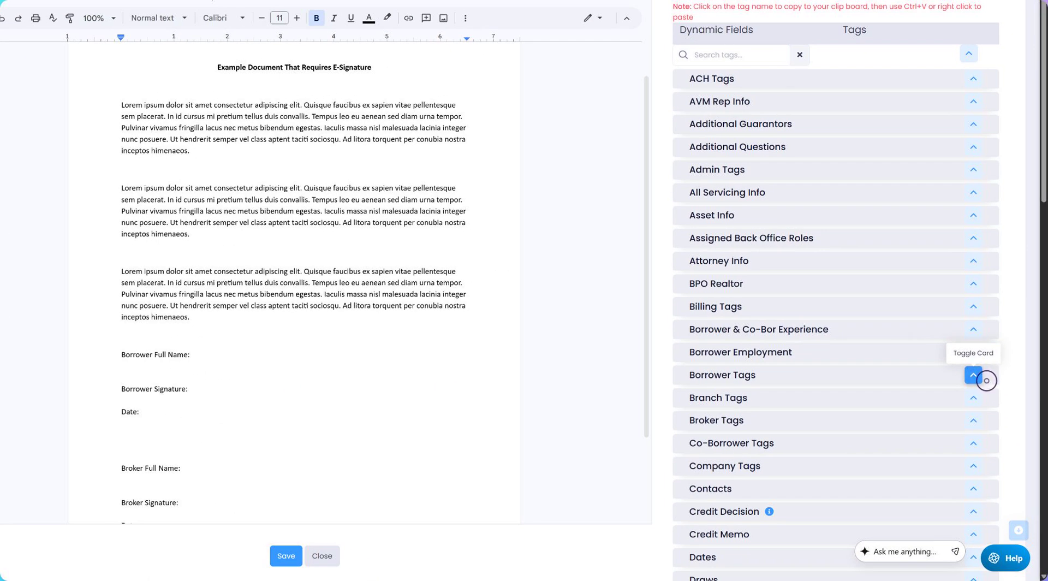
Step: Insert the ##Borrower Name## tag from Borrower Tags after "Borrower Full Name:" in the document
{"action": "left_click", "coordinate": [980, 376]}
{"action": "scroll", "coordinate": [877, 482], "scroll_direction": "down", "scroll_amount": 1}
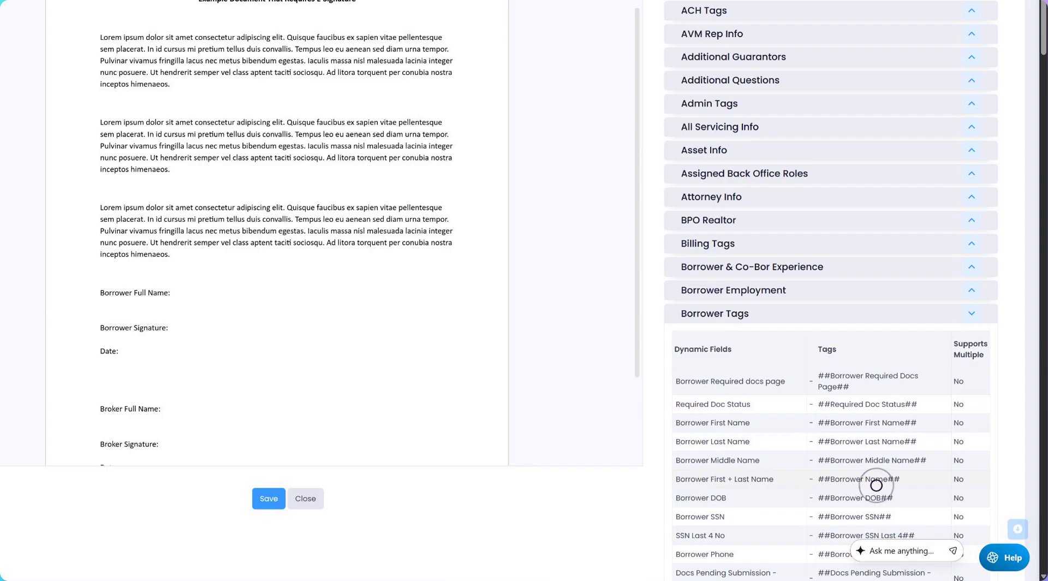
{"action": "left_click", "coordinate": [876, 485]}
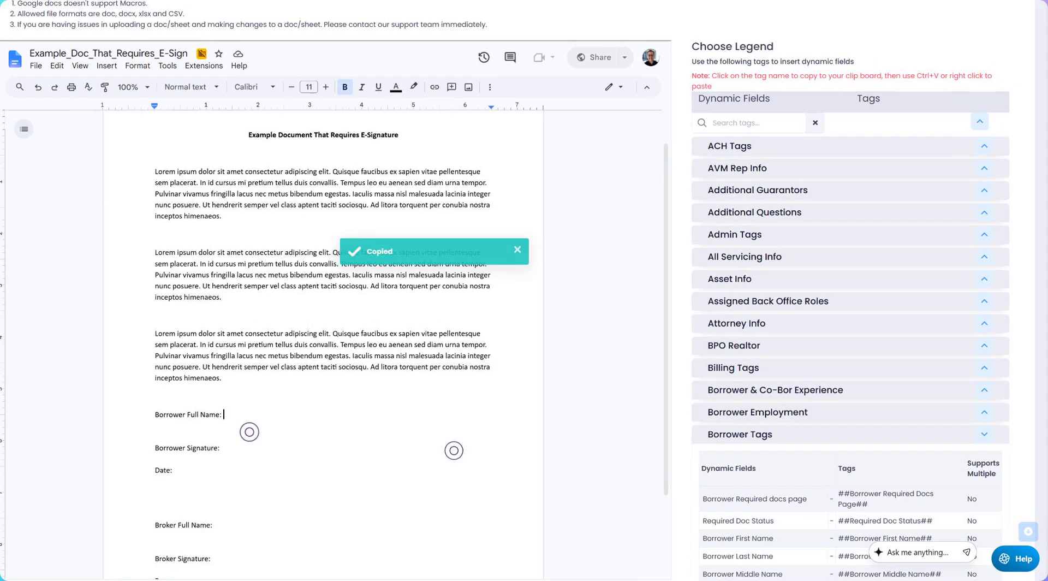
{"action": "left_click", "coordinate": [328, 444]}
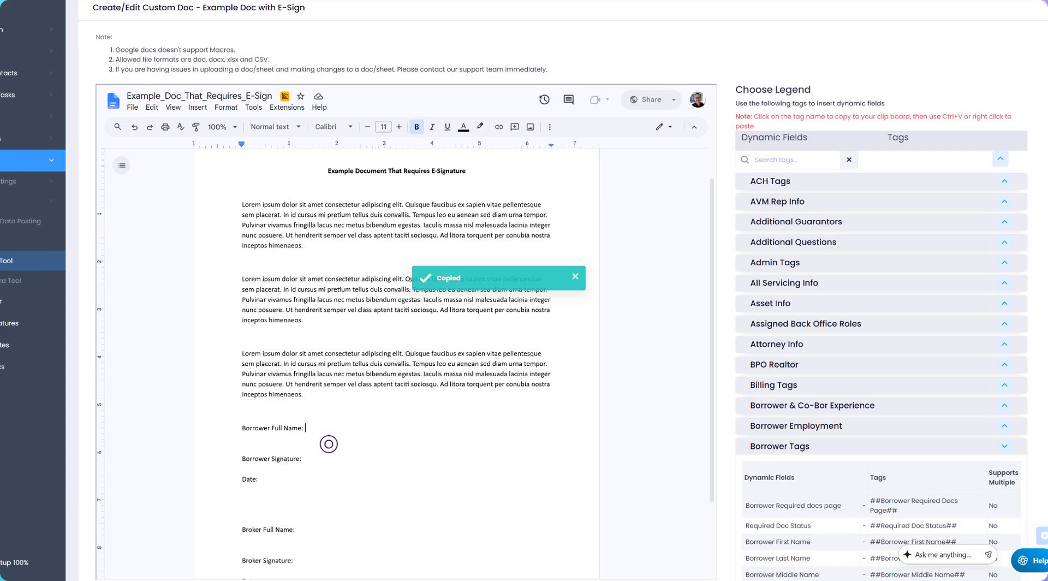
{"action": "key", "text": "ctrl+v"}
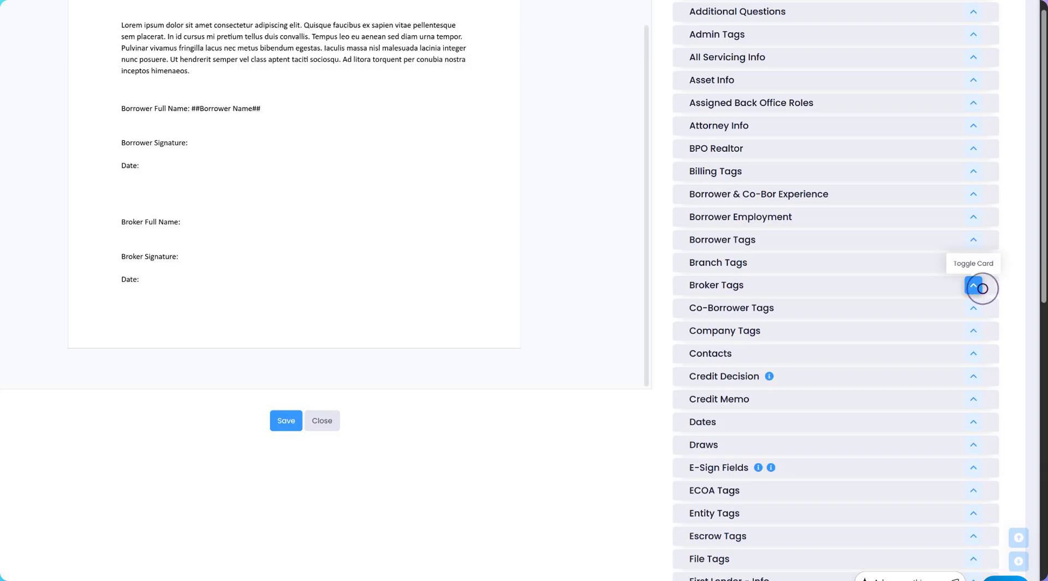
Step: Insert the ##Agent Name## tag from Broker Tags after "Broker Full Name:"
{"action": "left_click", "coordinate": [975, 285]}
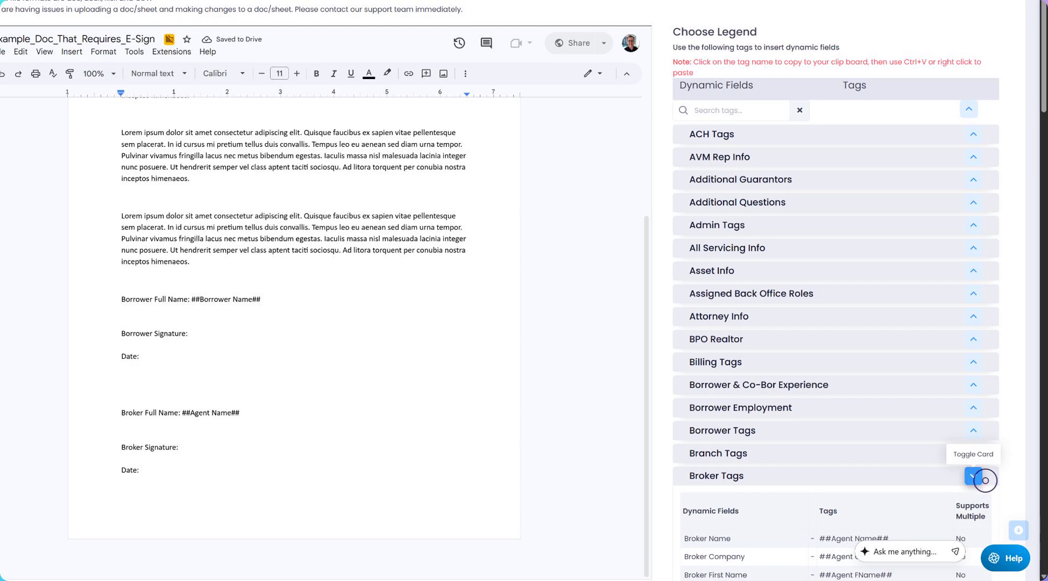
{"action": "left_click", "coordinate": [974, 476]}
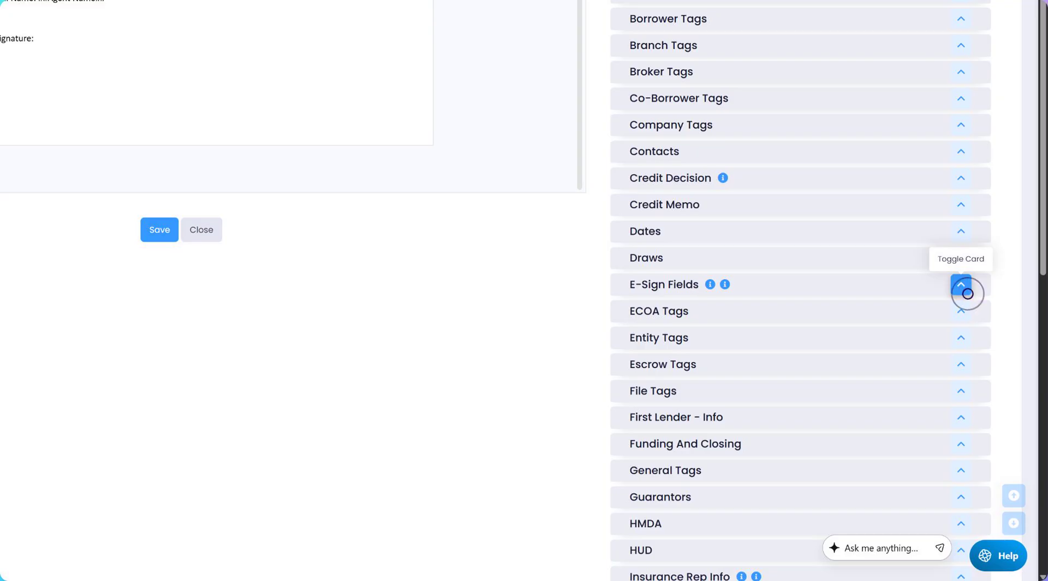
Step: Add the E-Sign Fields signature and date tags for borrower and broker, then save the template
{"action": "left_click", "coordinate": [968, 294]}
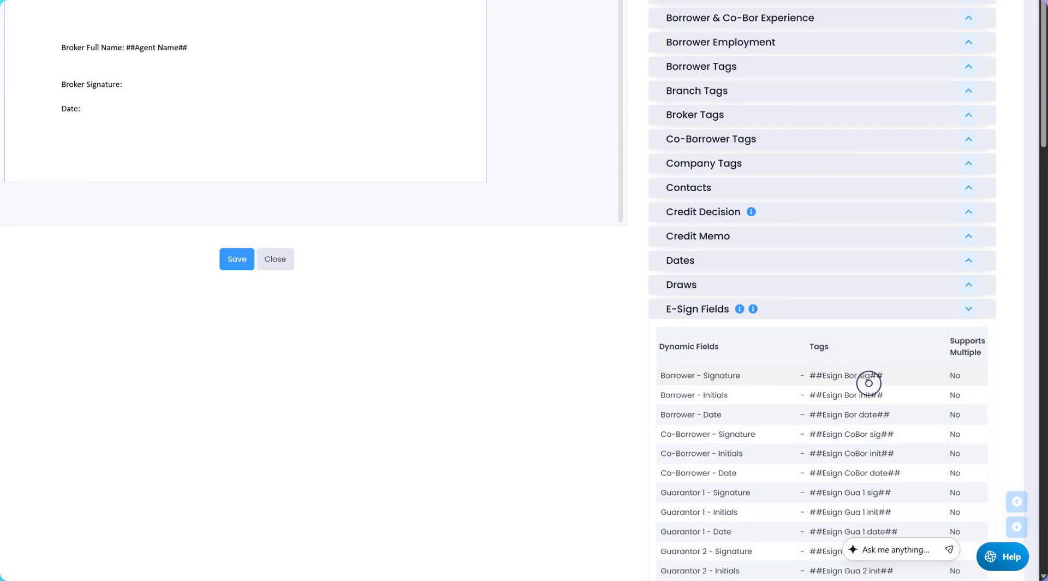
{"action": "left_click_drag", "start_coordinate": [868, 382], "coordinate": [519, 238]}
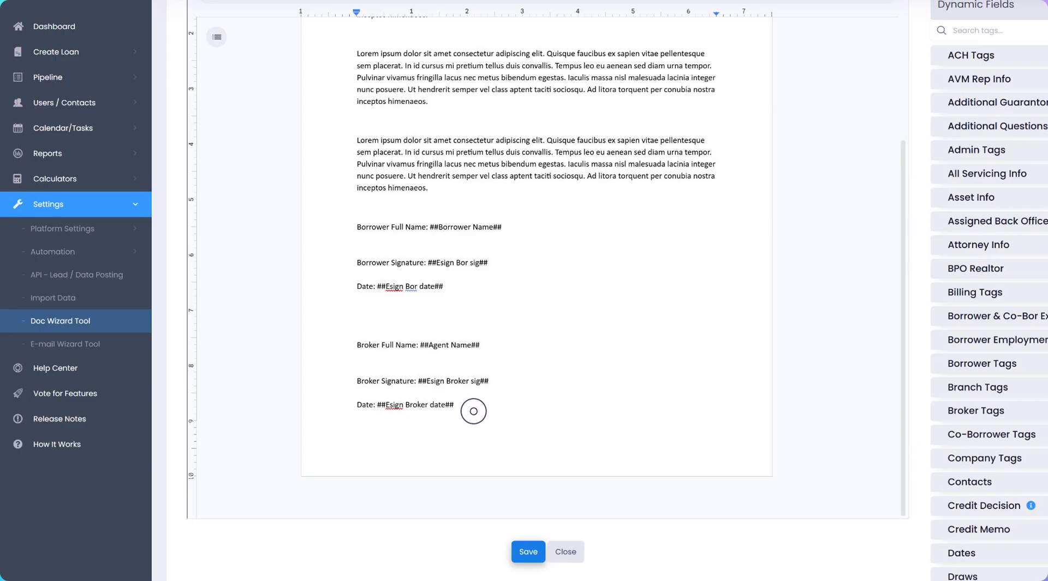
{"action": "left_click", "coordinate": [532, 553]}
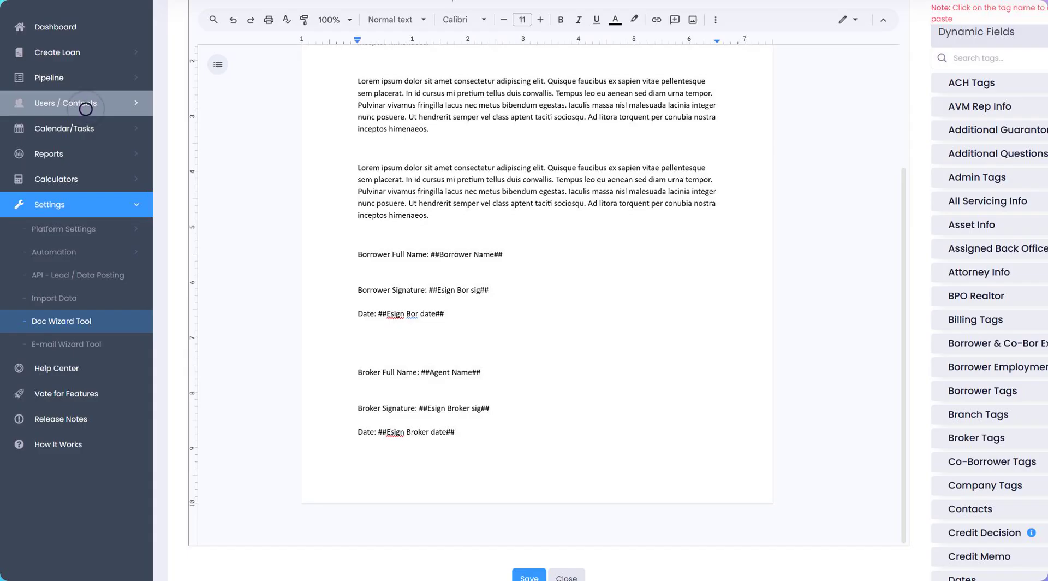
Step: Open the Corporate Branch from the branch list and go to its Docs Library
{"action": "left_click", "coordinate": [86, 109]}
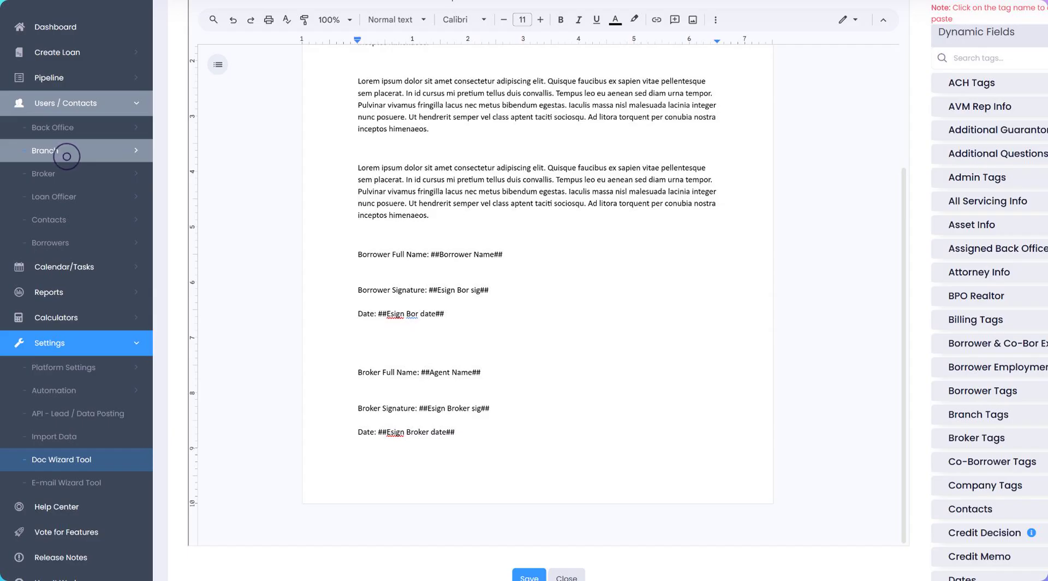
{"action": "left_click", "coordinate": [67, 157]}
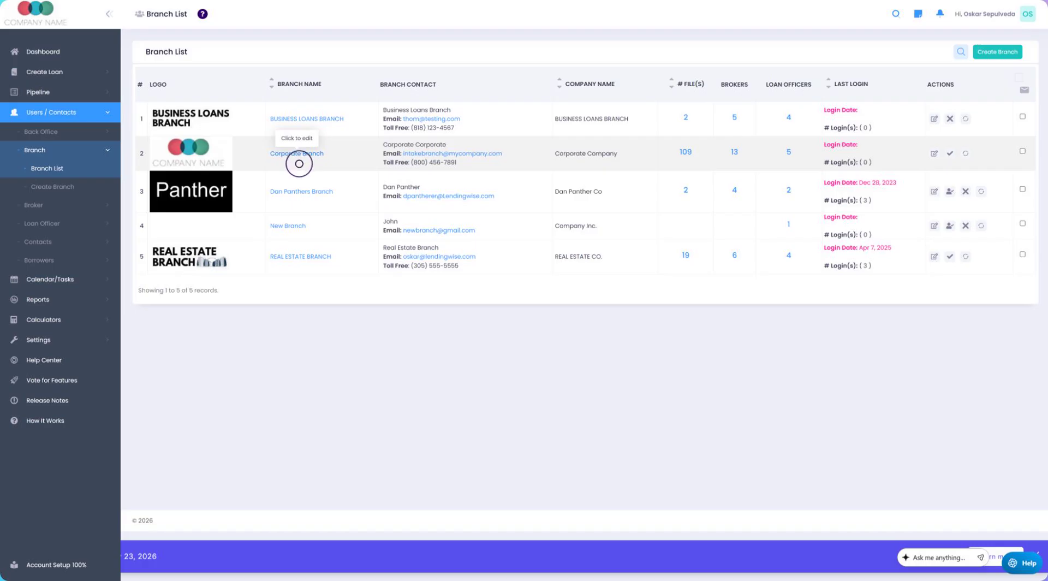
{"action": "left_click", "coordinate": [298, 163]}
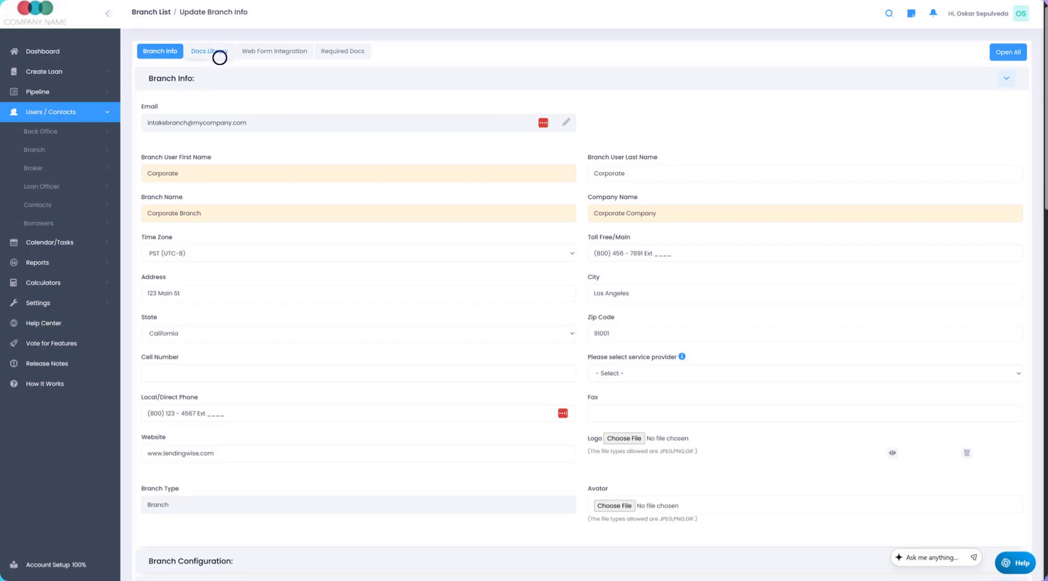
{"action": "left_click", "coordinate": [219, 57]}
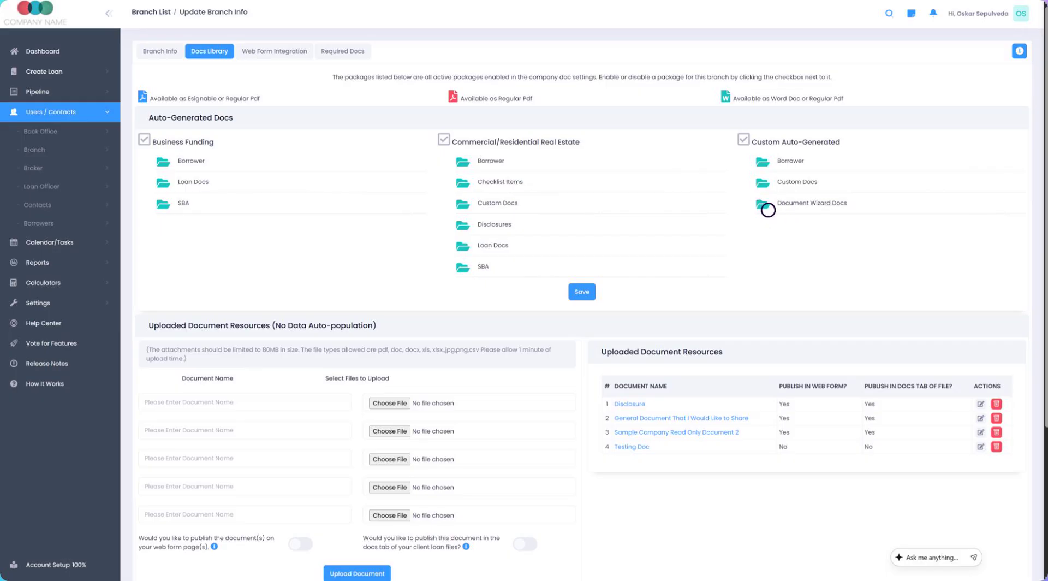
Step: Enable "Example Doc with E-Sign" under Document Wizard Docs for the branch and save
{"action": "left_click", "coordinate": [768, 210]}
{"action": "left_click", "coordinate": [784, 288]}
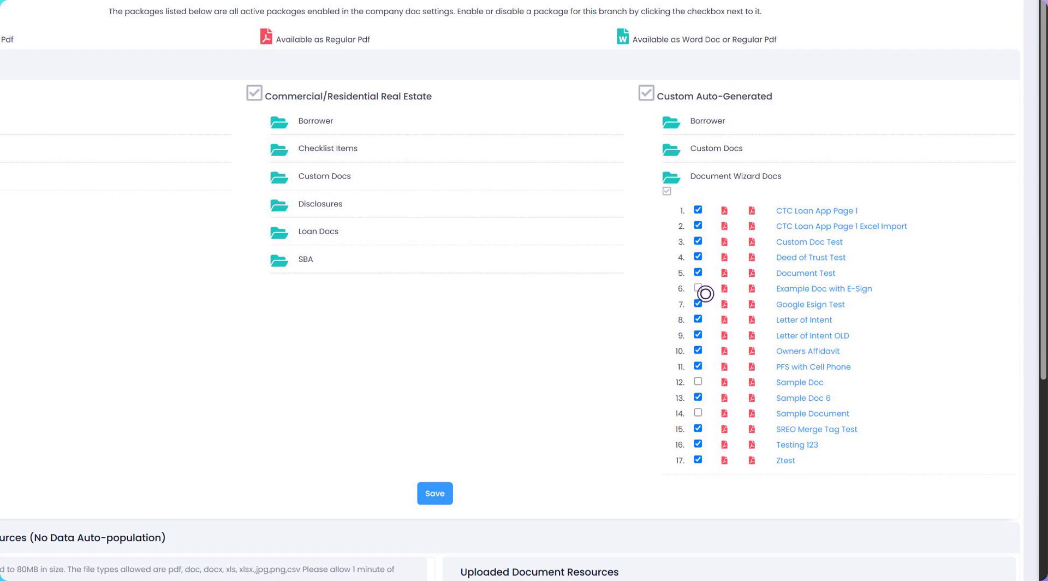
{"action": "left_click", "coordinate": [702, 290]}
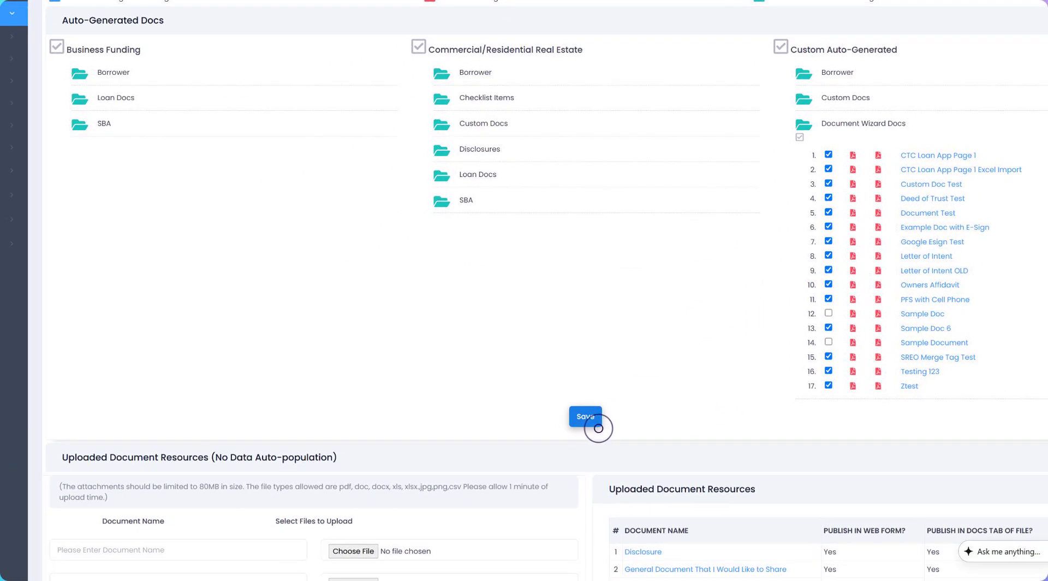
{"action": "left_click", "coordinate": [597, 425]}
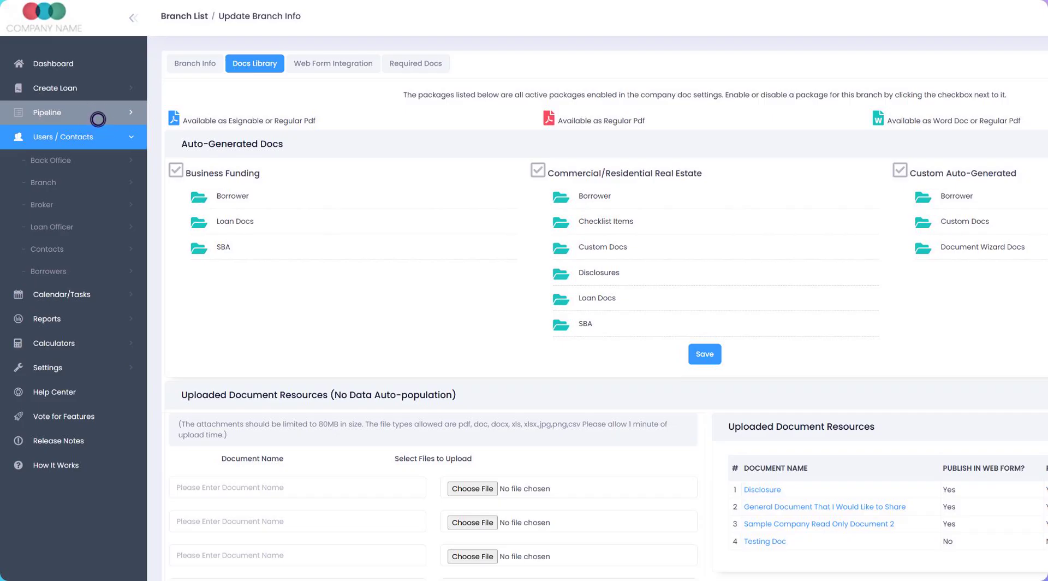
Step: Open the first loan file in the main pipeline and go to its Docs section
{"action": "left_click", "coordinate": [97, 119]}
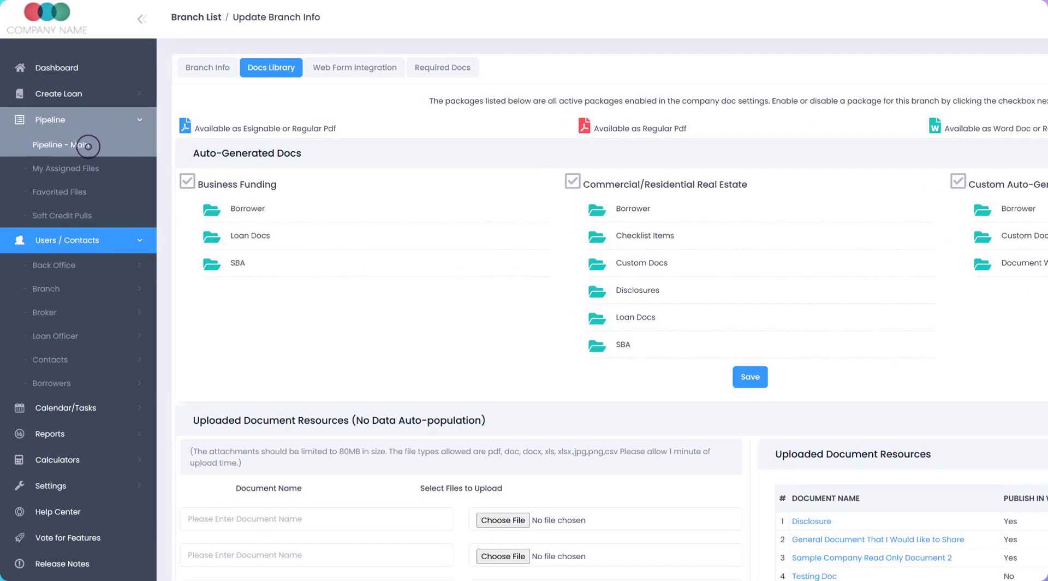
{"action": "left_click", "coordinate": [88, 145]}
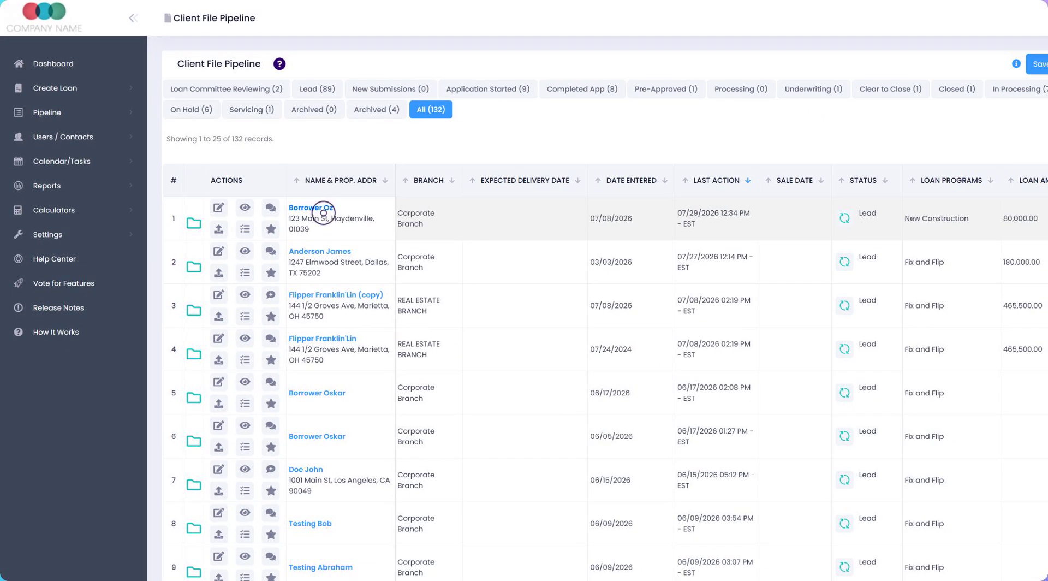
{"action": "left_click", "coordinate": [323, 212]}
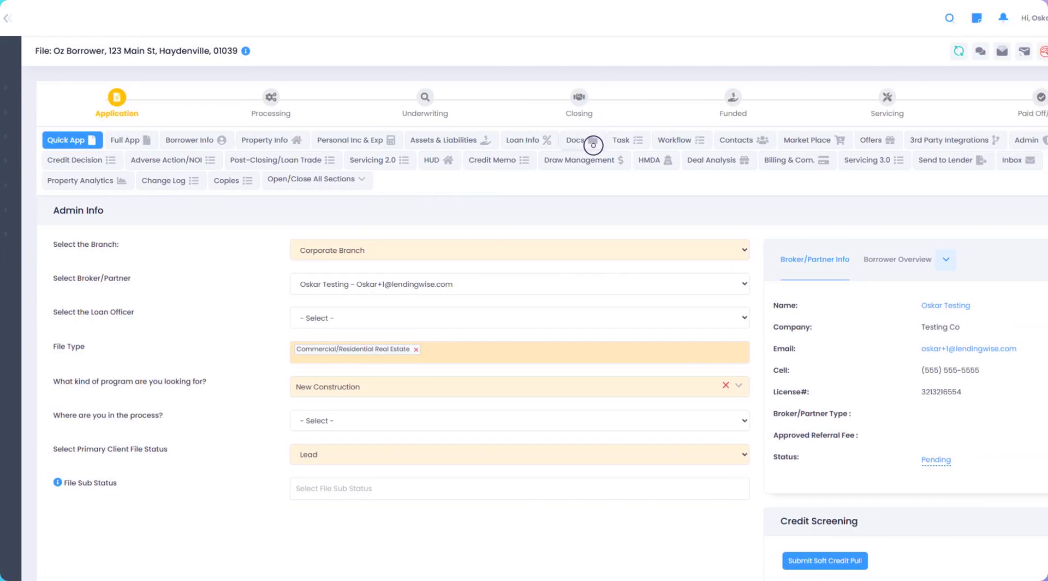
{"action": "left_click", "coordinate": [594, 145]}
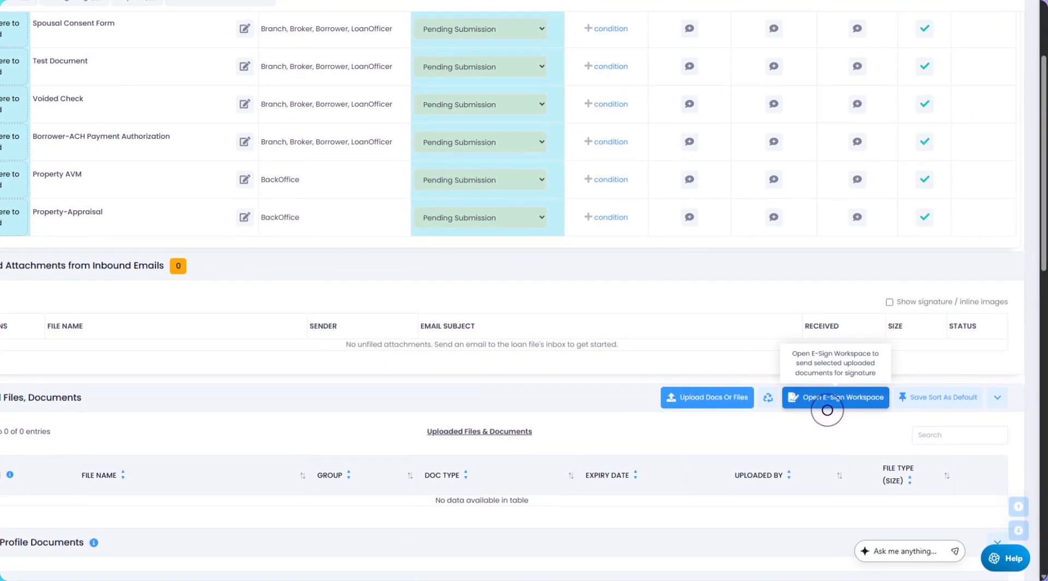
Step: Open the E-Sign Workspace and continue with "Example Doc with E-Sign" selected
{"action": "left_click", "coordinate": [828, 406]}
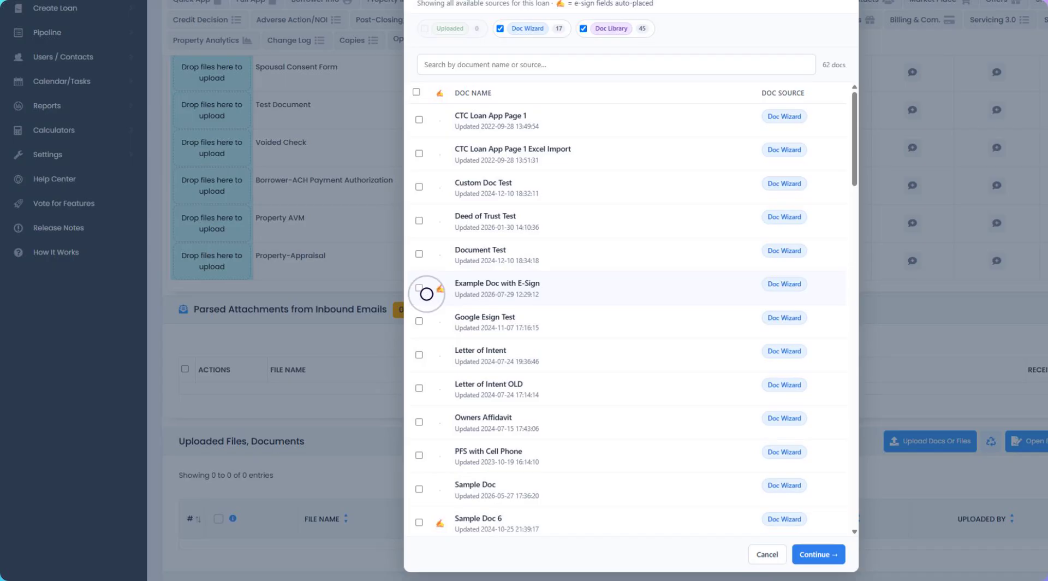
{"action": "left_click", "coordinate": [426, 292]}
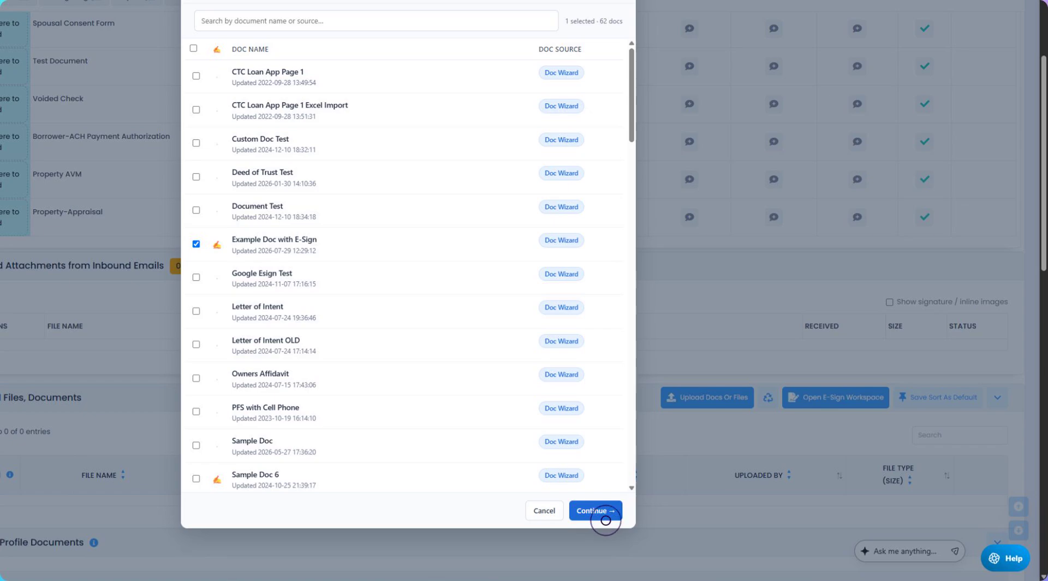
{"action": "left_click", "coordinate": [606, 520]}
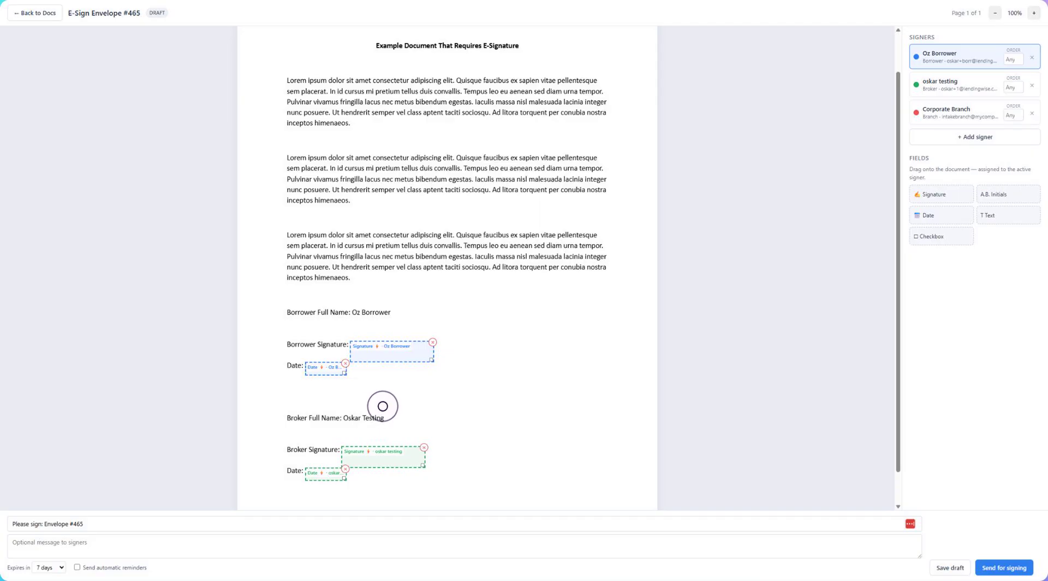
Step: Set the signing order to 1 for the broker signer and 2 for the borrower signer
{"action": "left_click", "coordinate": [965, 93]}
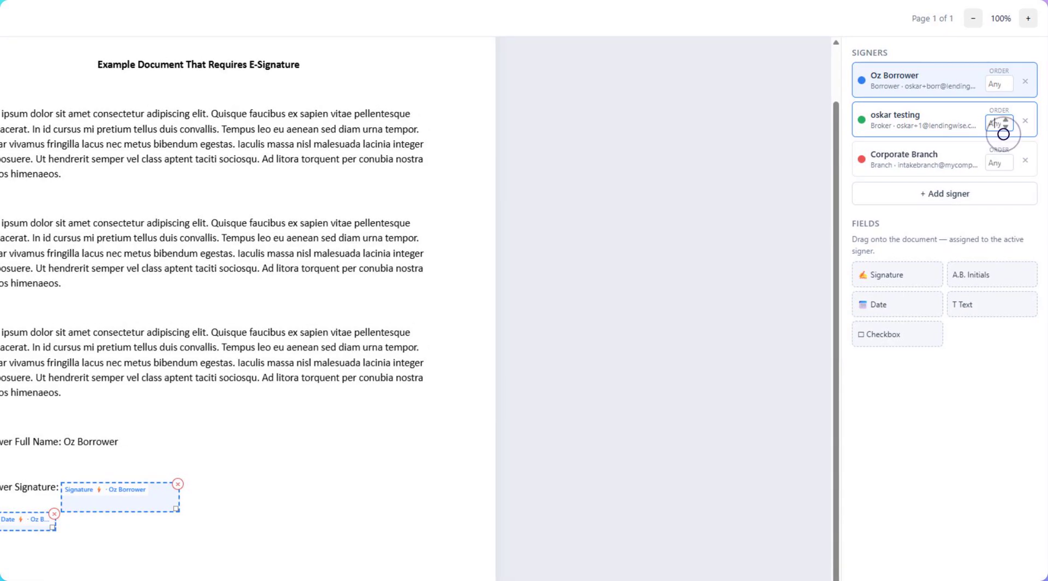
{"action": "left_click", "coordinate": [1004, 127]}
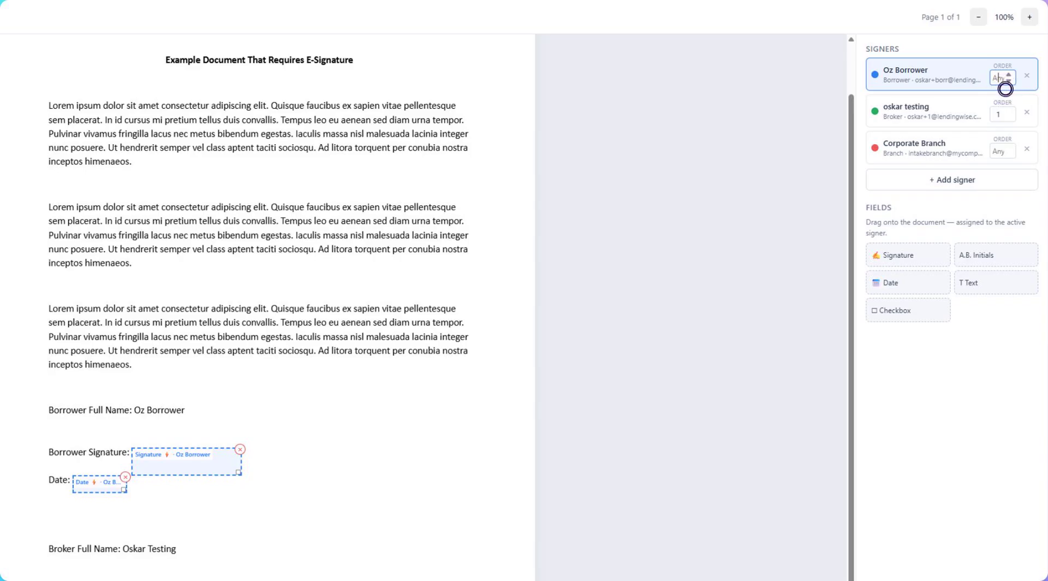
{"action": "type", "text": "2"}
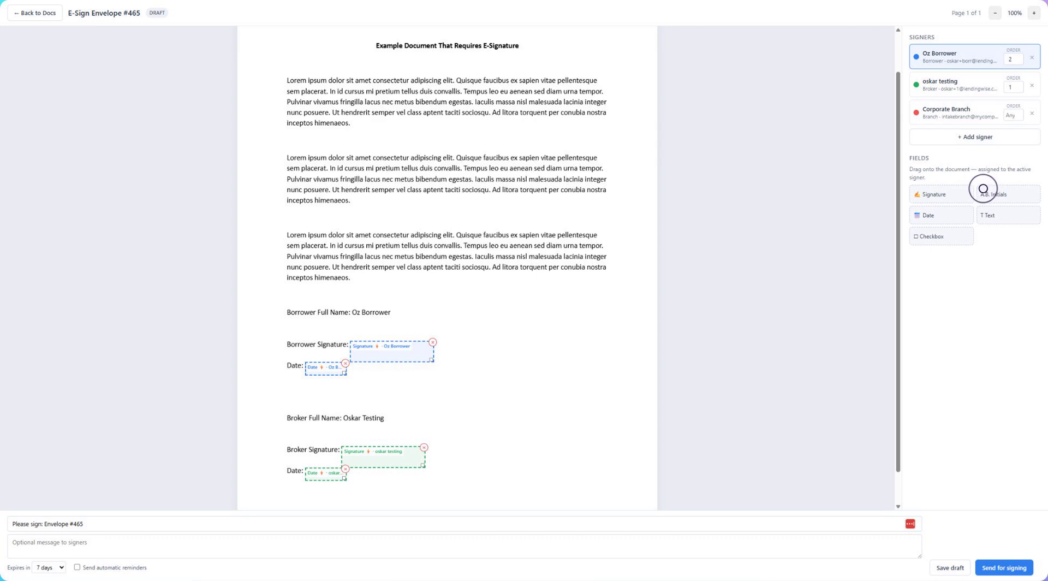
Step: Set the subject to "Please sign: Example Doc", enable 1 automatic reminder every 2 days, and send for signing
{"action": "left_click", "coordinate": [99, 530]}
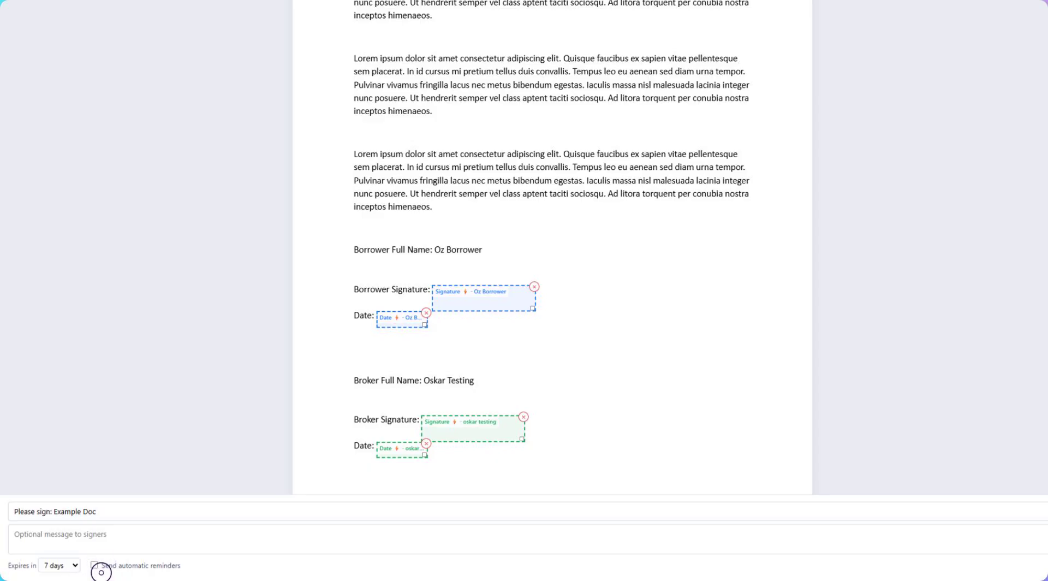
{"action": "left_click", "coordinate": [98, 567]}
{"action": "left_click", "coordinate": [214, 566]}
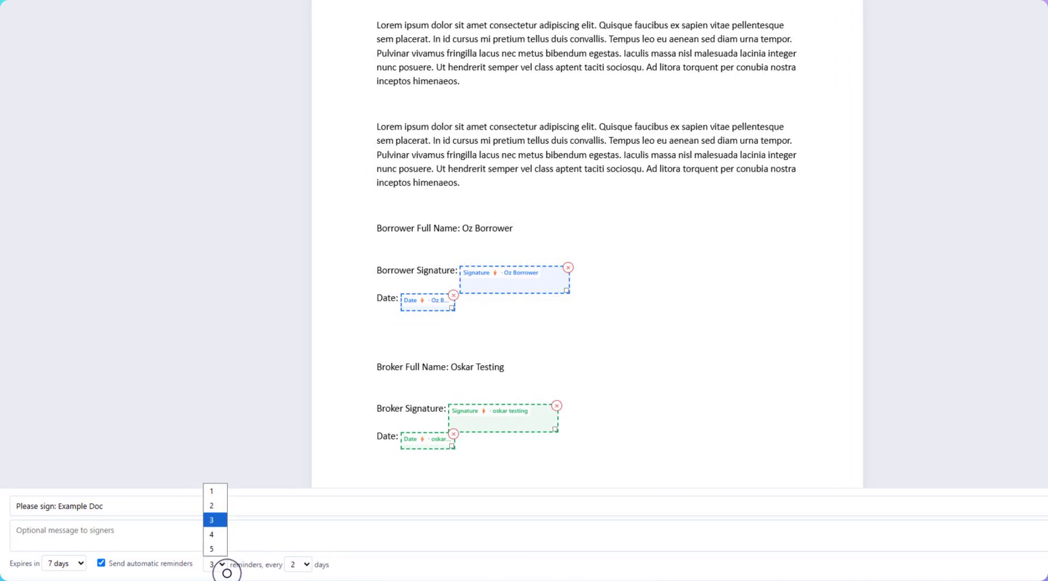
{"action": "left_click", "coordinate": [213, 492]}
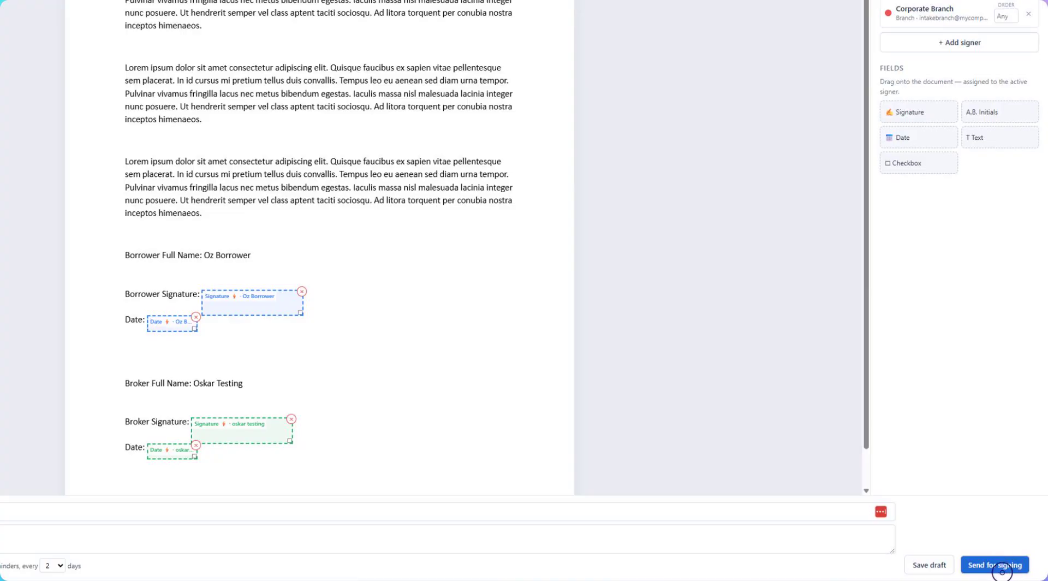
{"action": "left_click", "coordinate": [1002, 572]}
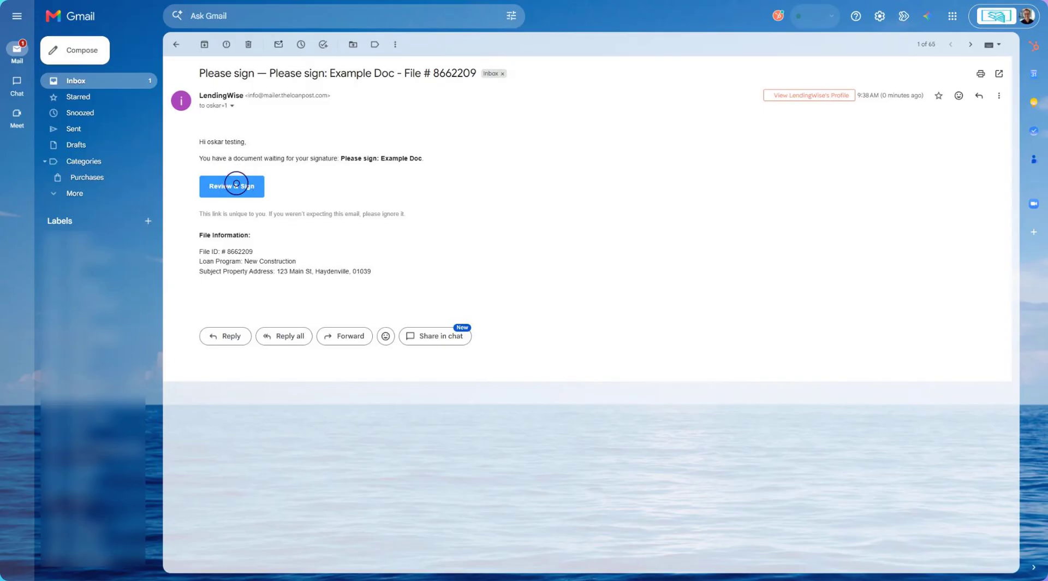
Step: Switch to Gmail, open the review-and-sign link, and adopt a drawn signature in the broker signature field
{"action": "left_click", "coordinate": [236, 183]}
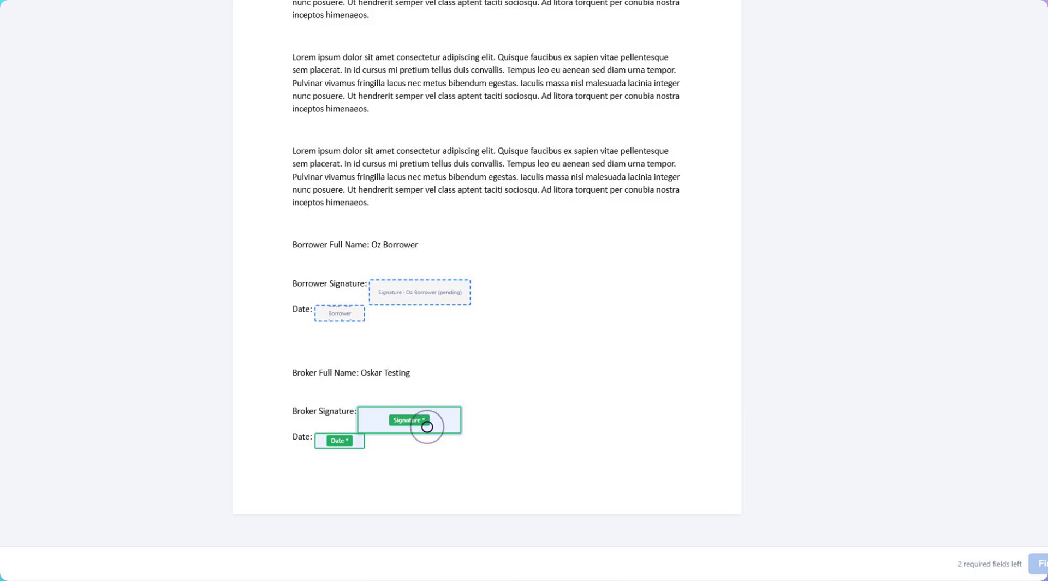
{"action": "left_click", "coordinate": [427, 426]}
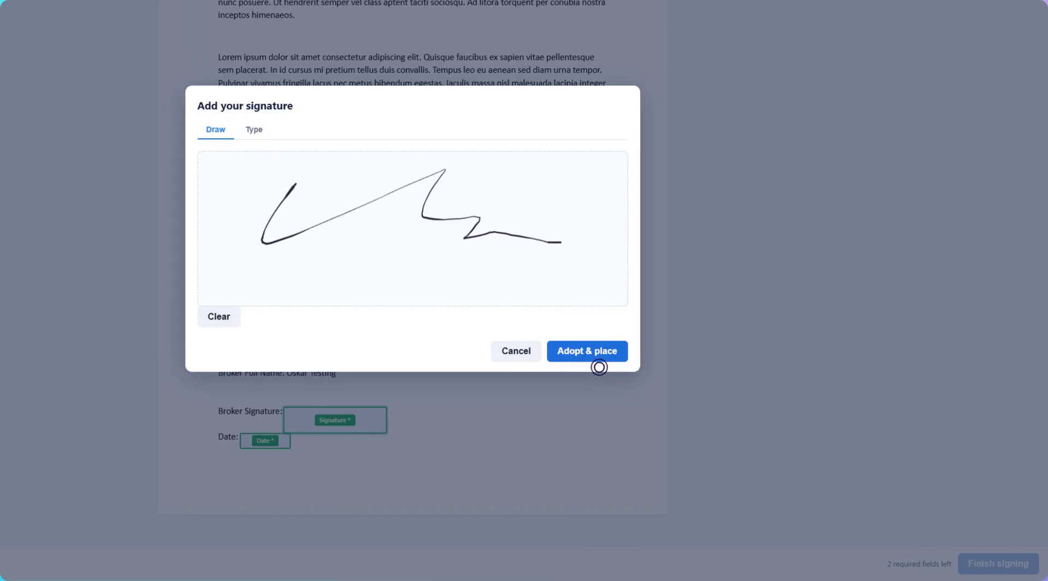
{"action": "left_click", "coordinate": [599, 359]}
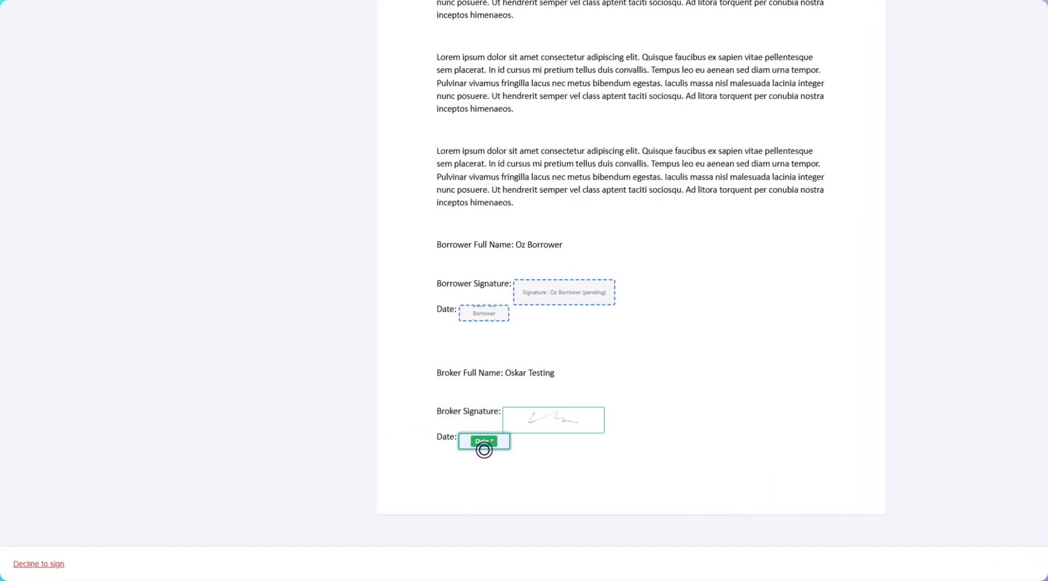
Step: Fill in the broker's signing date field and finish signing the document
{"action": "left_click", "coordinate": [485, 443]}
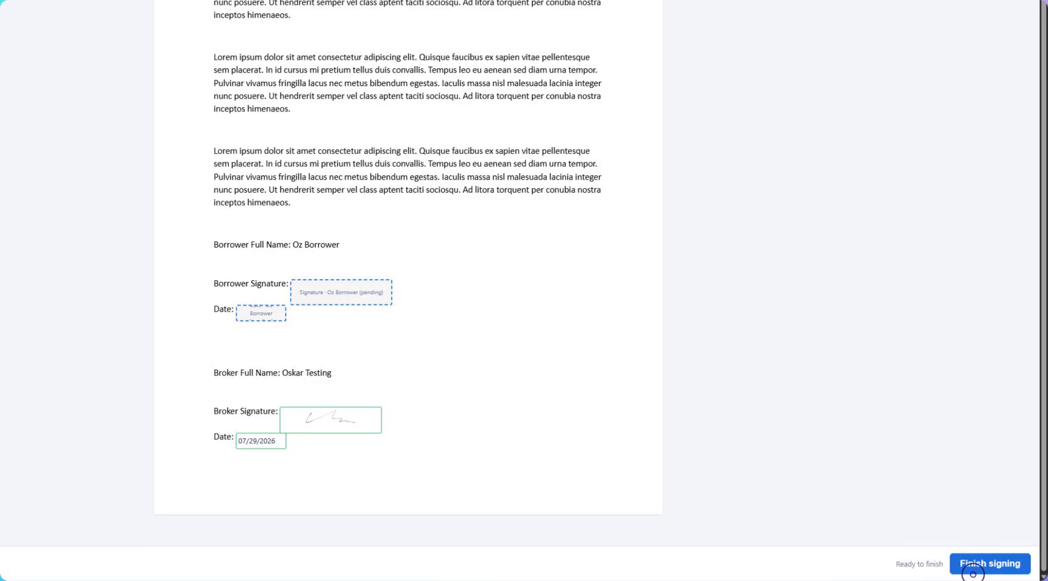
{"action": "left_click", "coordinate": [990, 563]}
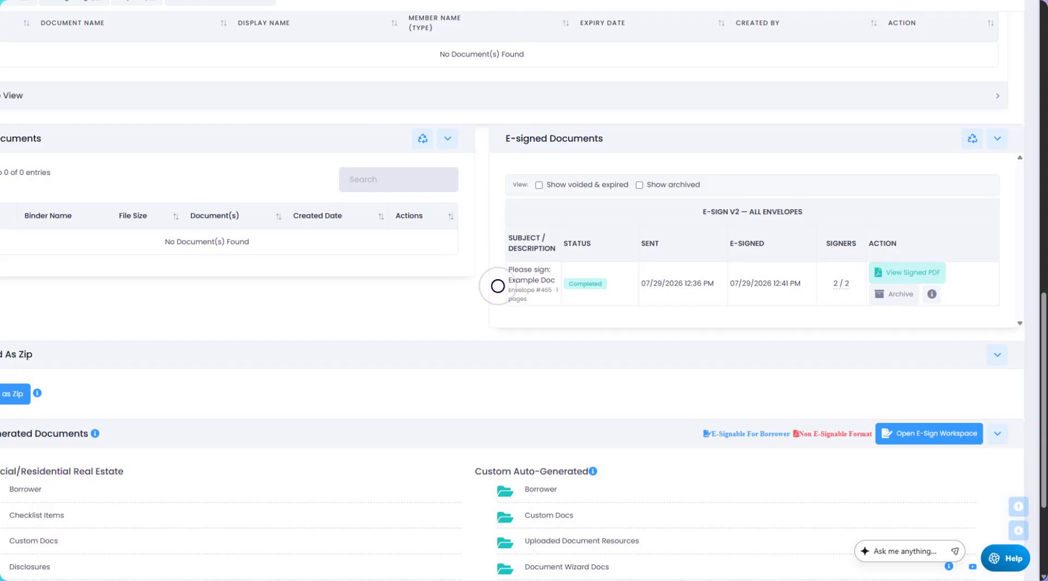
Step: Open the completed envelope's details to review its signing stages, signers and audit log, then close them
{"action": "left_click", "coordinate": [591, 291]}
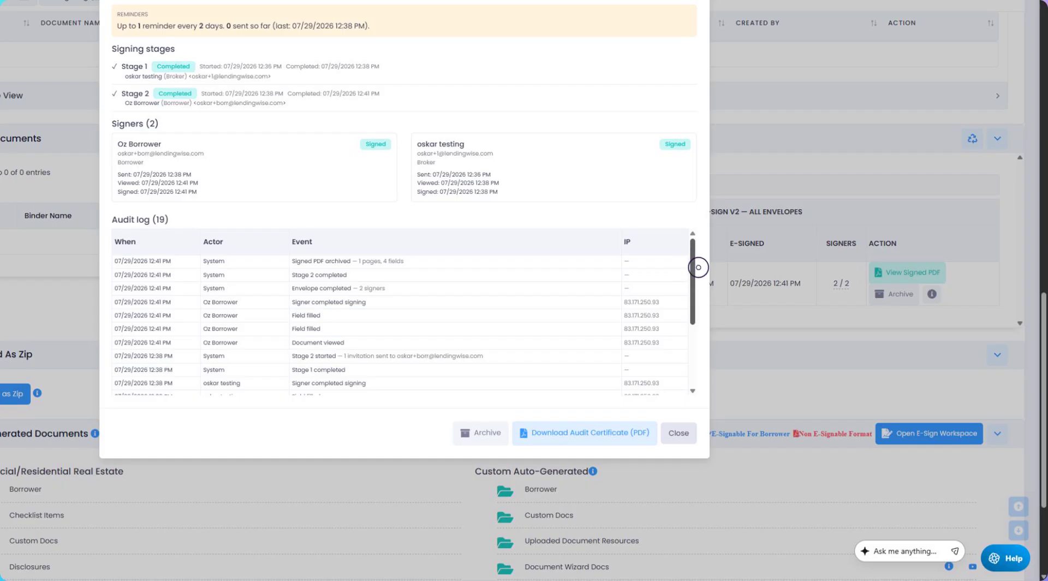
{"action": "left_click", "coordinate": [683, 443]}
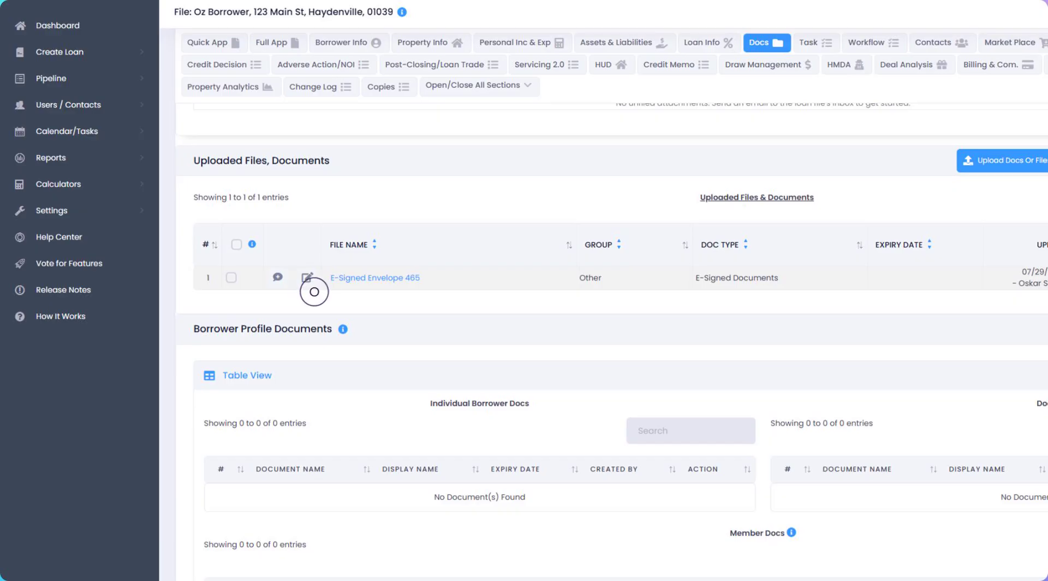
Step: Edit the uploaded E-Signed Envelope 465 file's info, setting its group to Required Docs and document type to Miscellaneous, and save
{"action": "left_click", "coordinate": [308, 280]}
{"action": "left_click", "coordinate": [641, 306]}
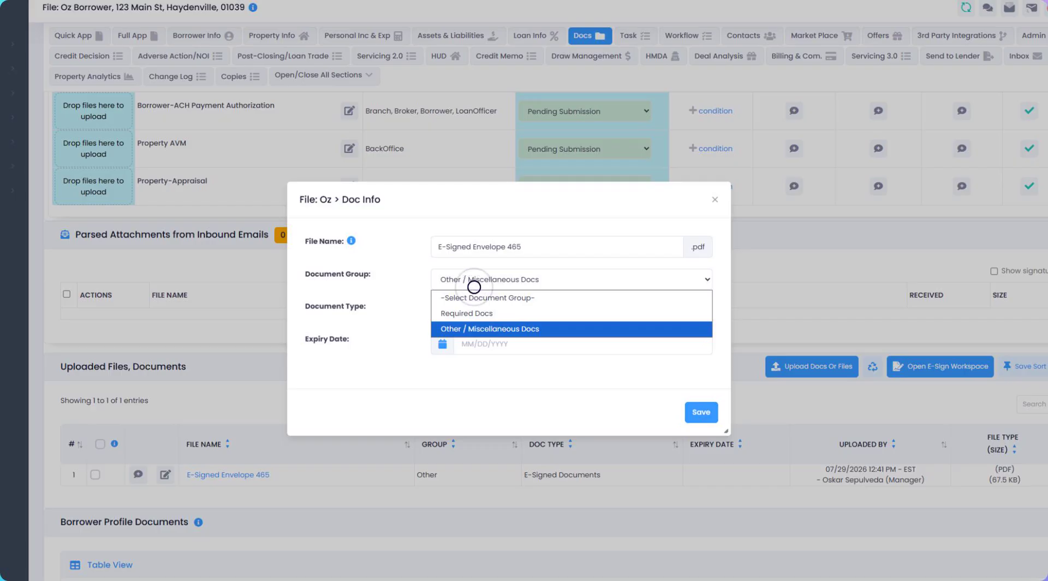
{"action": "left_click", "coordinate": [467, 312]}
{"action": "left_click", "coordinate": [606, 316]}
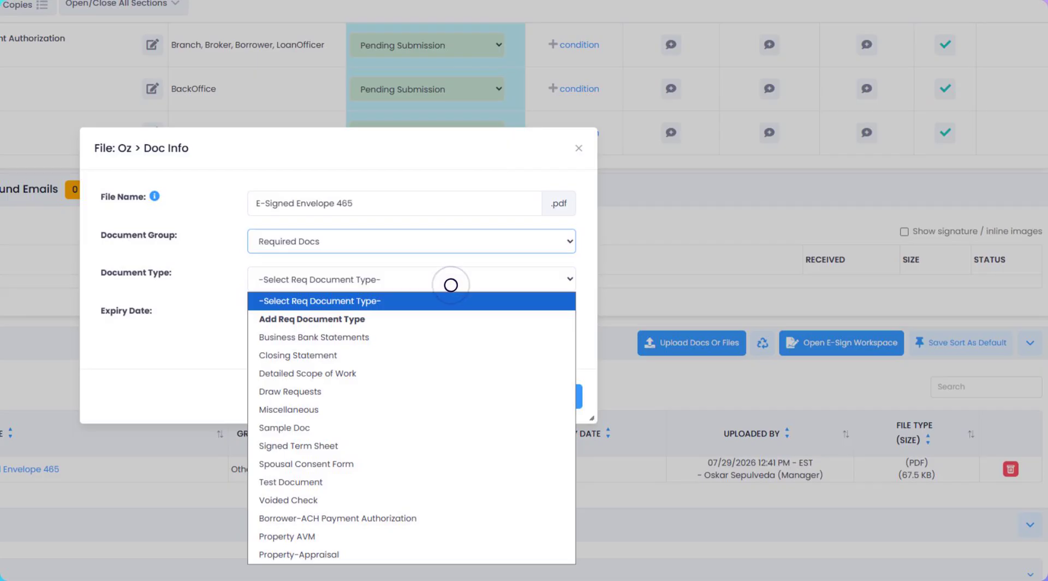
{"action": "left_click", "coordinate": [288, 410]}
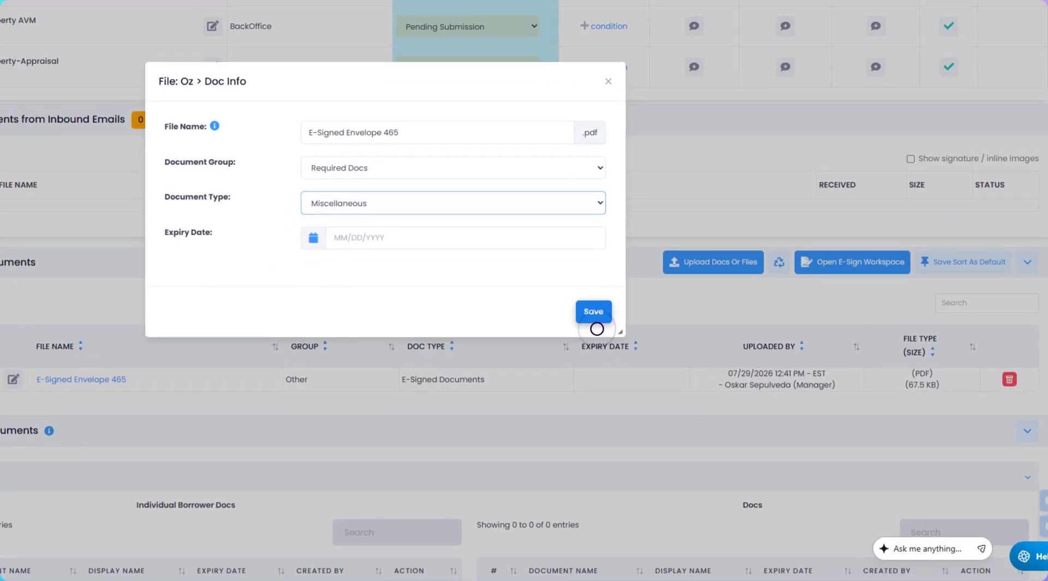
{"action": "left_click", "coordinate": [596, 322]}
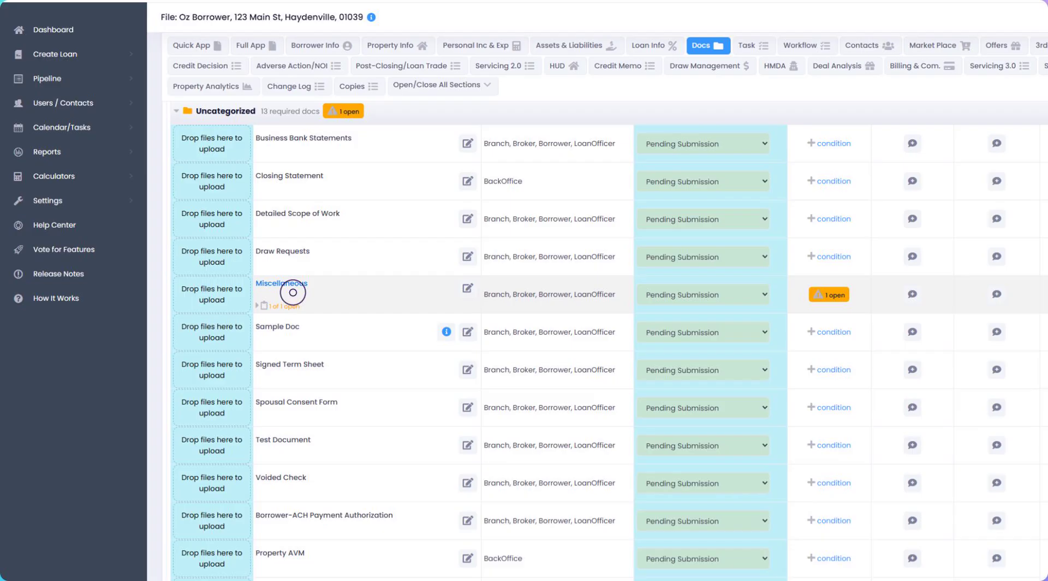
Step: View the uploaded documents attached to the Miscellaneous required document, then close the list
{"action": "left_click", "coordinate": [294, 292]}
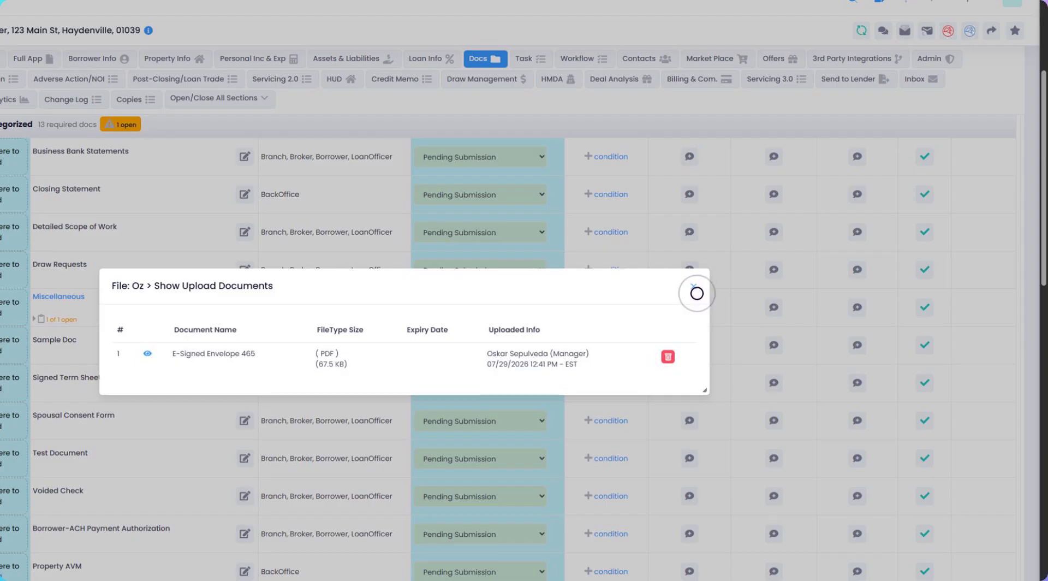
{"action": "left_click", "coordinate": [697, 293]}
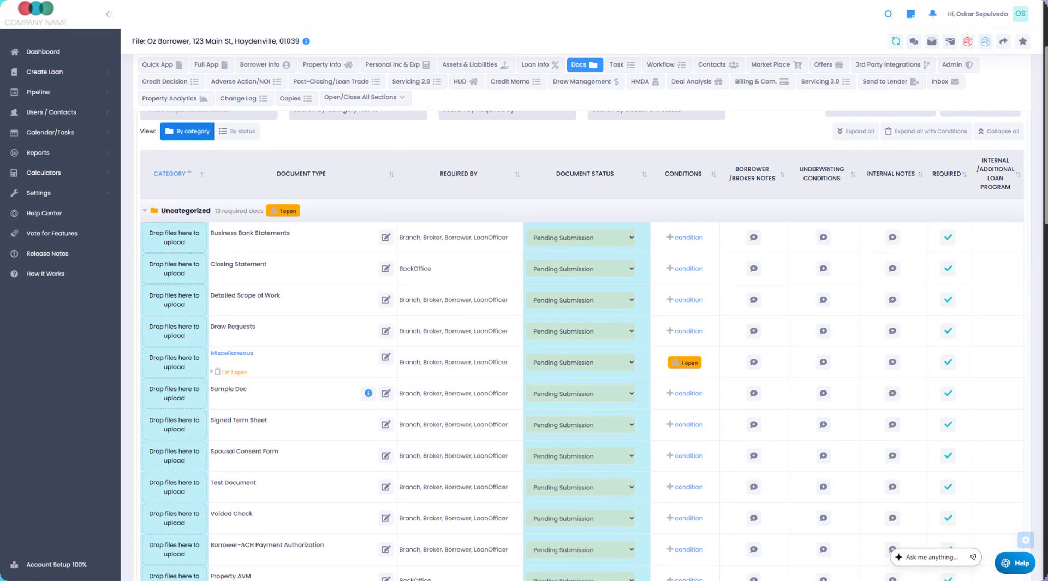